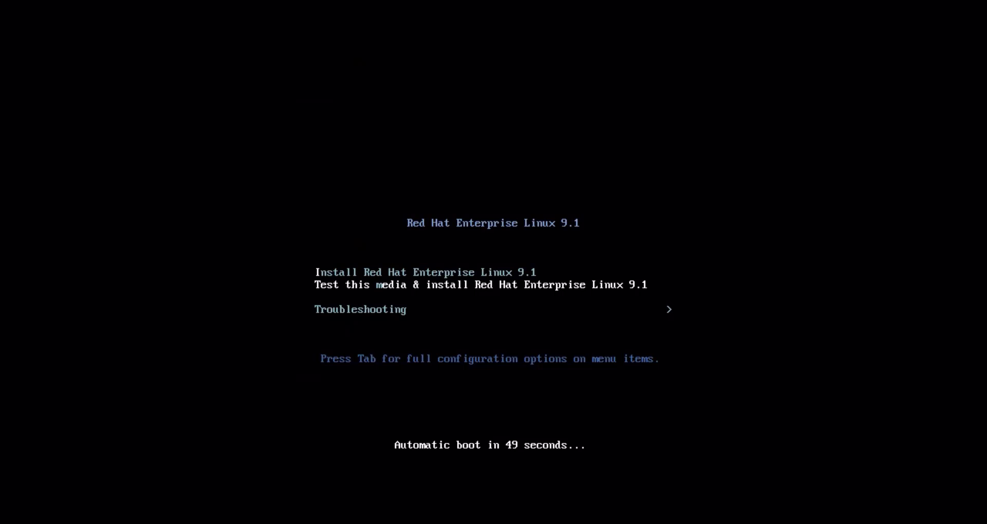
# Step: Halt the boot countdown and highlight 'Install Red Hat Enterprise Linux 9.1', skipping the media test
pyautogui.press('Down')
pyautogui.press('Up')
pyautogui.press('Up')
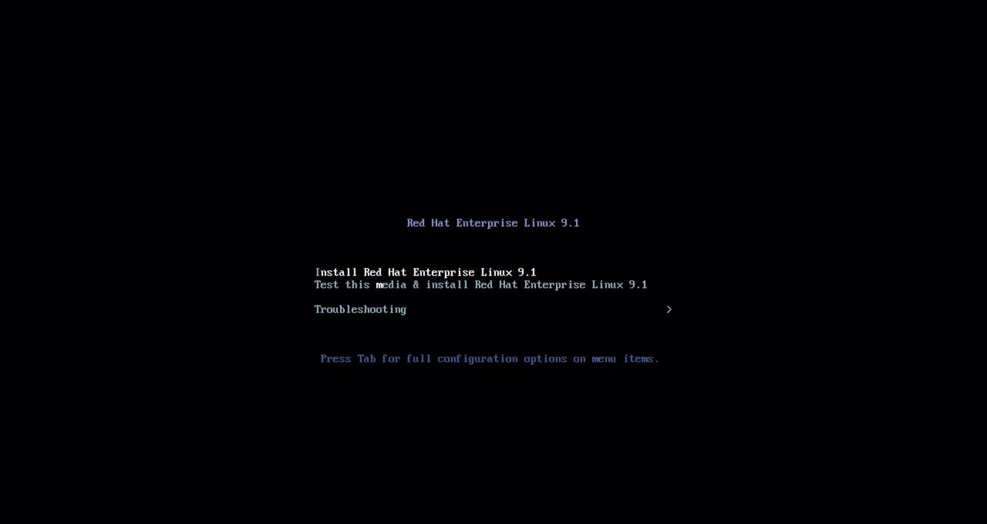
pyautogui.press('Down')
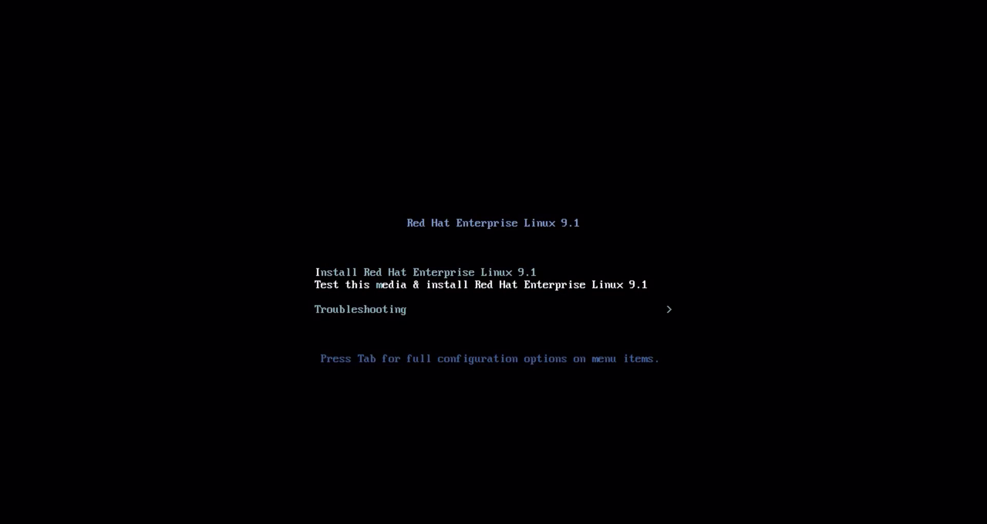
pyautogui.press('Down')
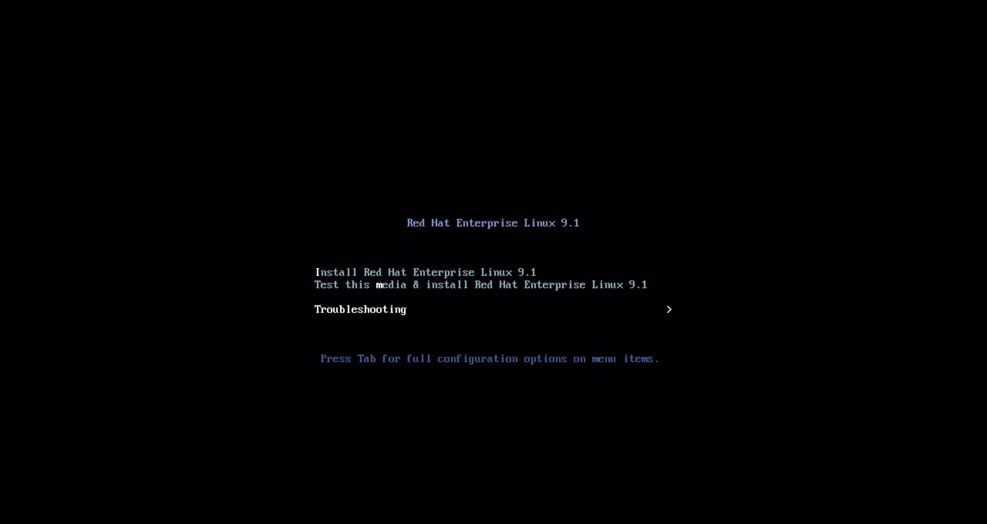
pyautogui.press('Up')
pyautogui.press('Up')
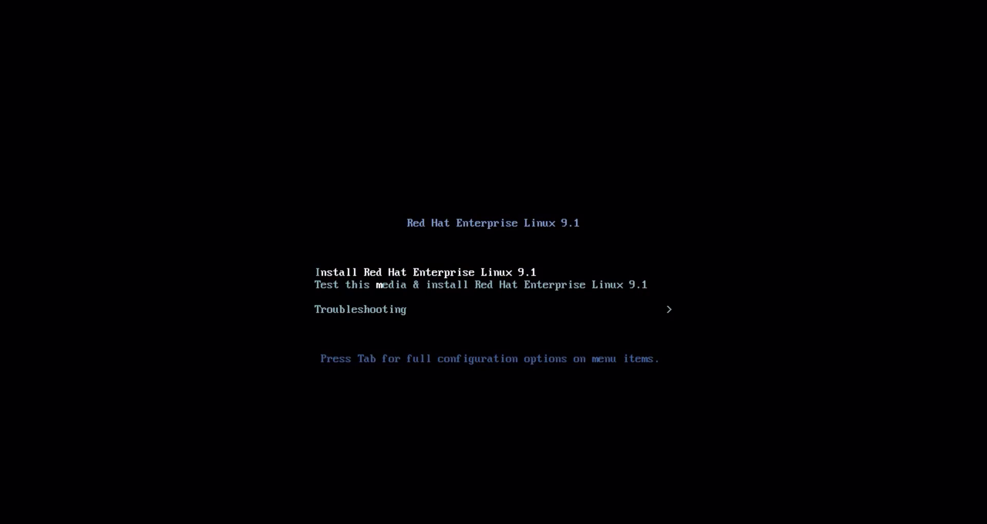
pyautogui.press('Down')
pyautogui.press('Down')
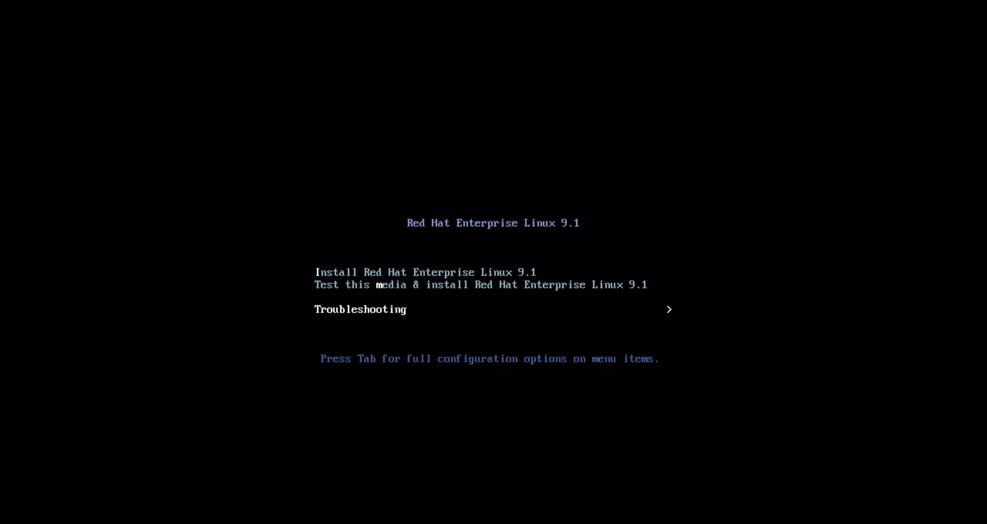
pyautogui.press('Up')
pyautogui.press('Up')
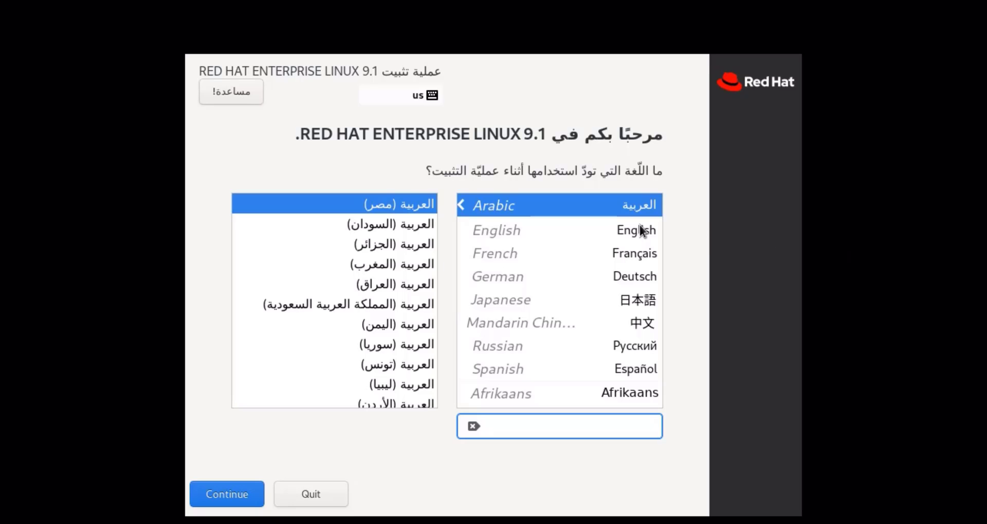
# Step: Pick English (United States) as the installer language instead of Arabic and continue
pyautogui.click(549, 229)
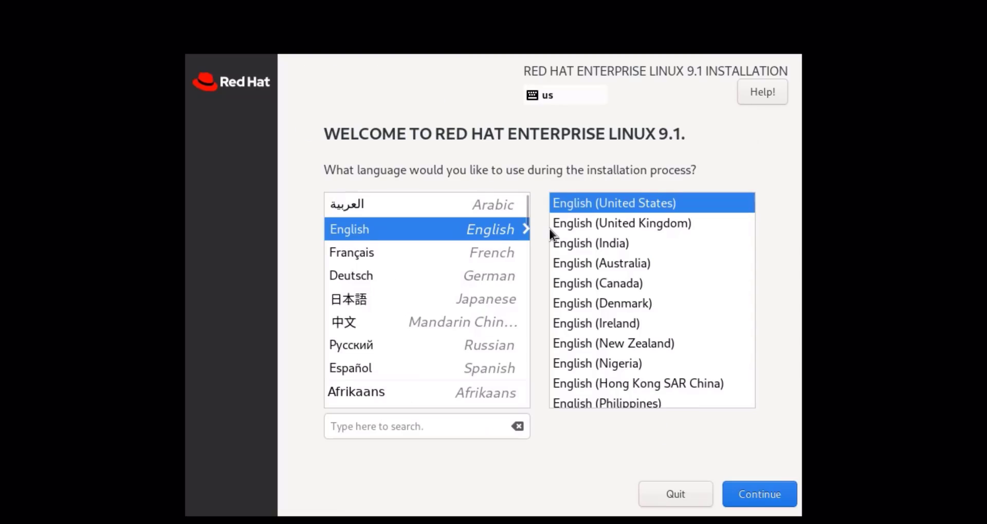
pyautogui.click(788, 501)
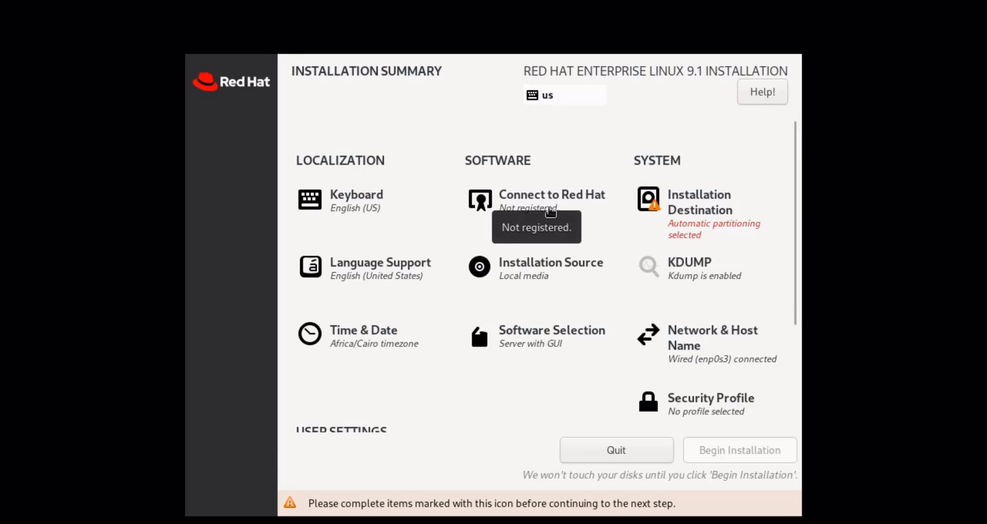
# Step: Open Connect to Red Hat from the Installation Summary
pyautogui.click(586, 208)
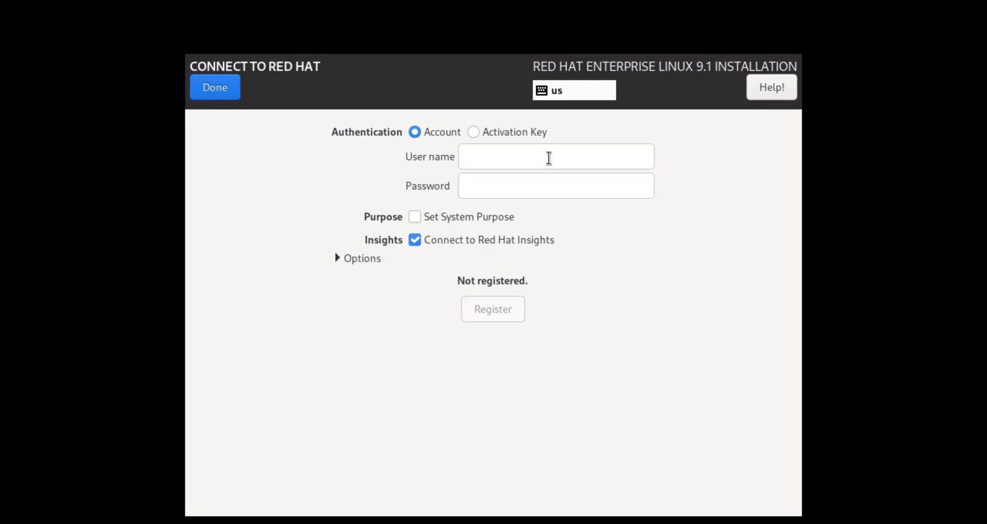
# Step: Enter the Red Hat account password, register for the Developer Subscription, and return to the summary
pyautogui.press('Tab')
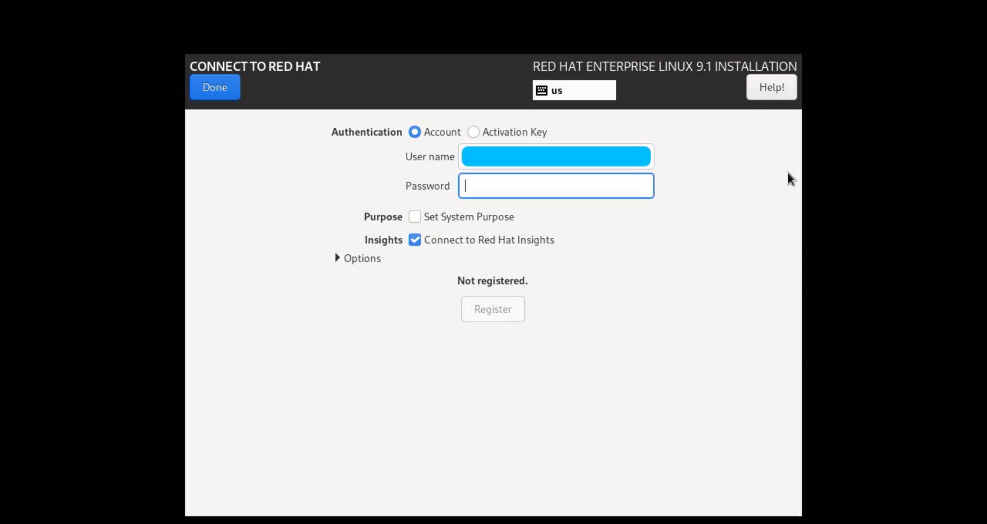
pyautogui.write('********')
pyautogui.press('Tab')
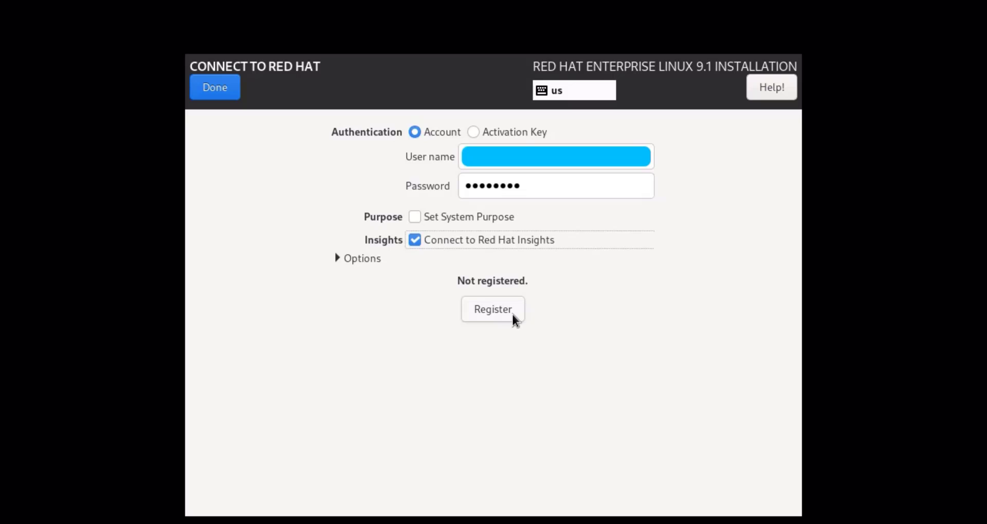
pyautogui.click(512, 314)
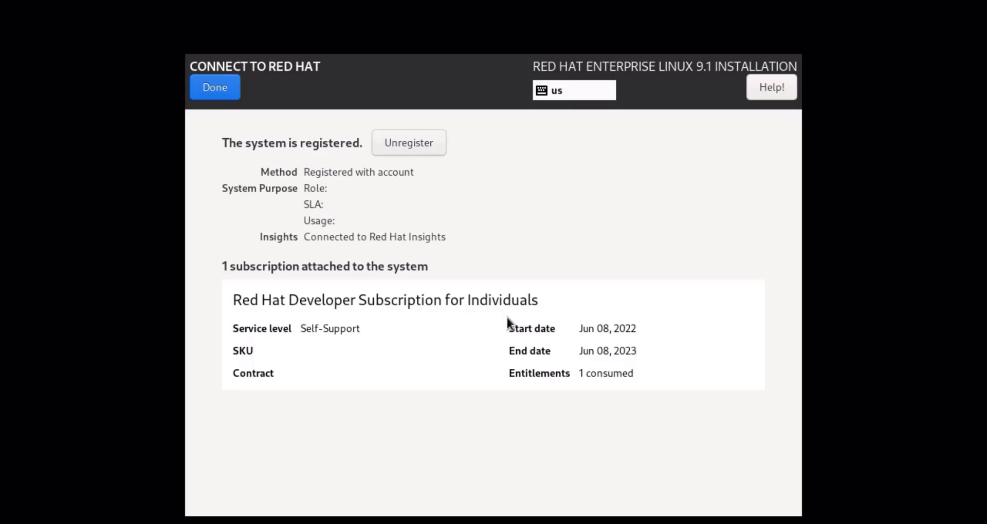
pyautogui.click(230, 91)
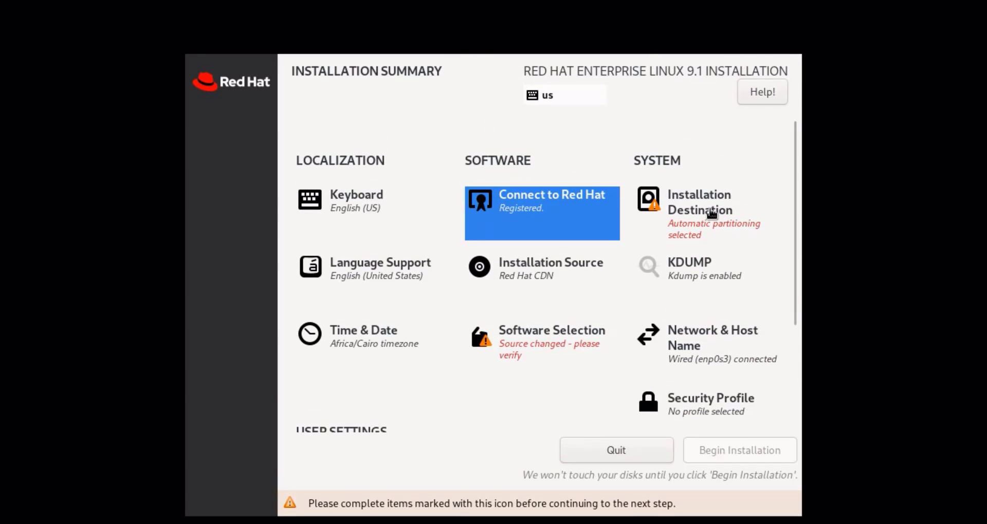
# Step: Accept Automatic storage configuration on the 40 GiB ATA VBOX HARDDISK
pyautogui.click(743, 214)
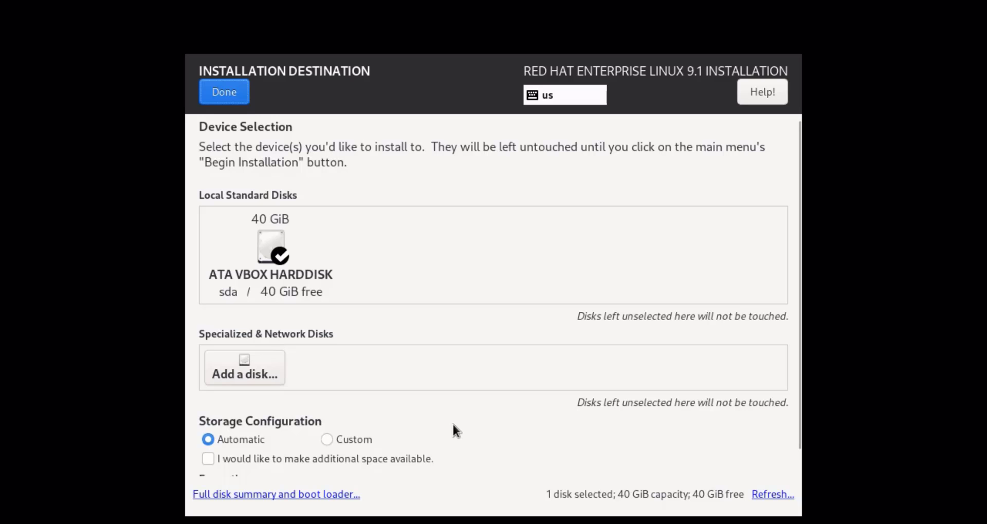
pyautogui.click(235, 95)
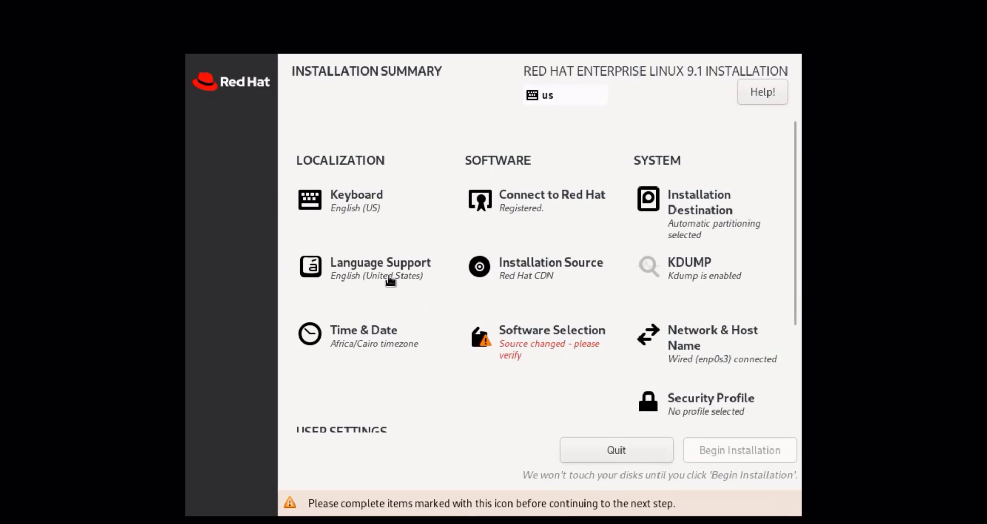
pyautogui.click(581, 282)
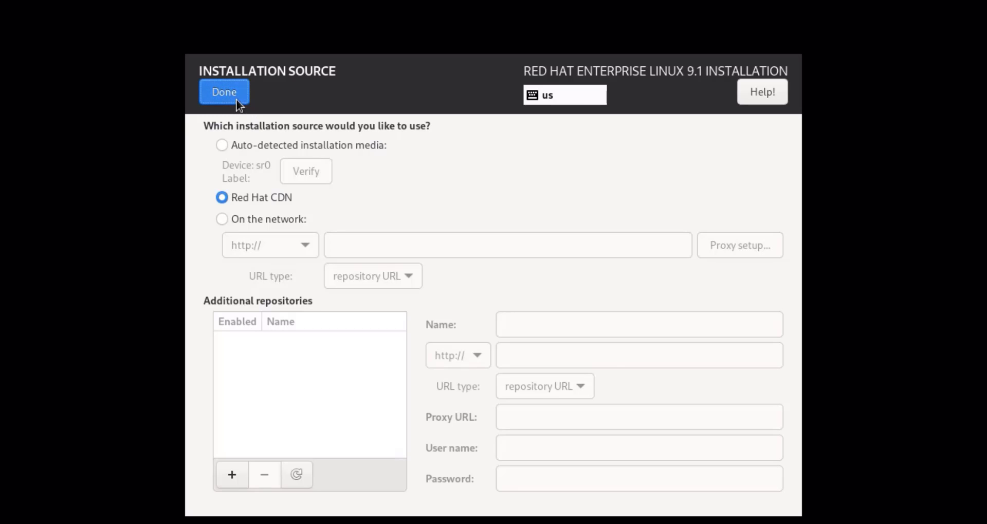
pyautogui.click(236, 99)
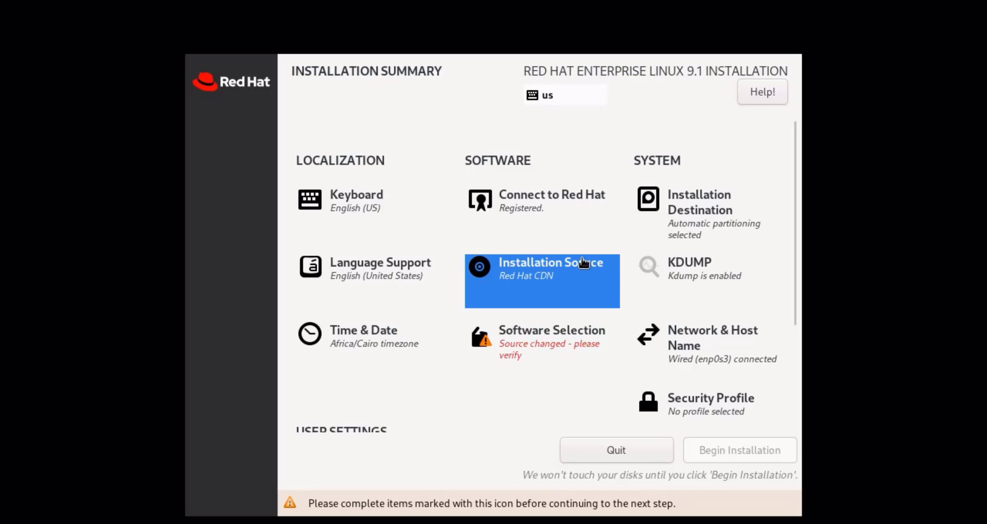
# Step: Uncheck Enable kdump in the KDUMP settings and confirm
pyautogui.click(764, 281)
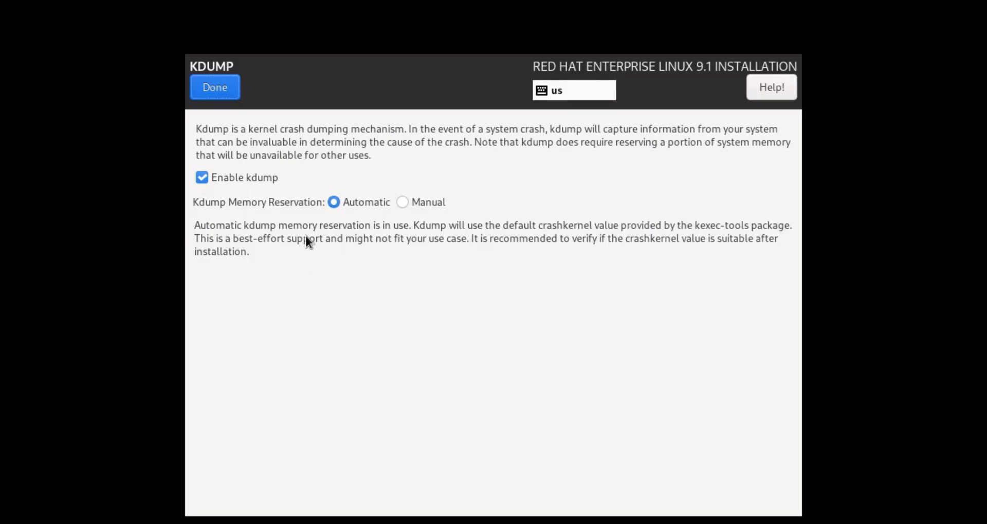
pyautogui.click(203, 178)
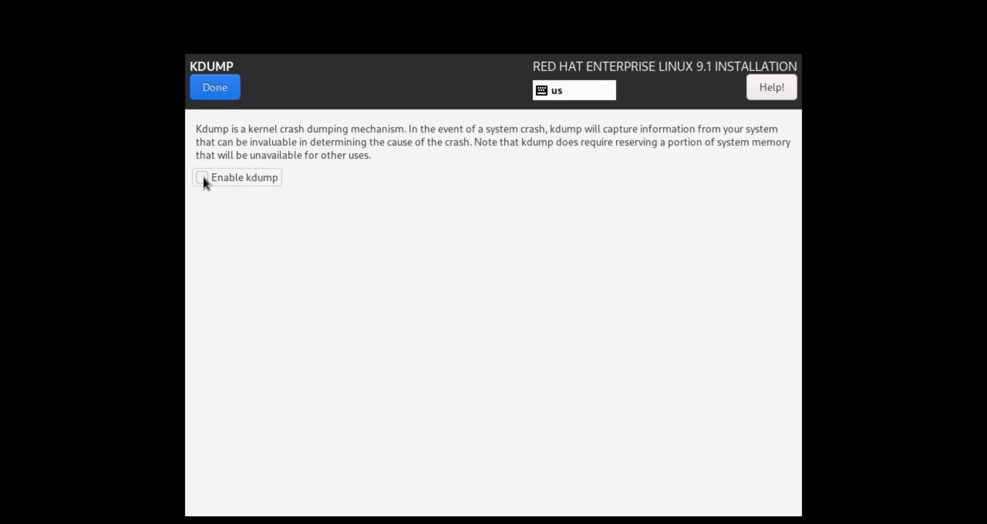
pyautogui.click(232, 96)
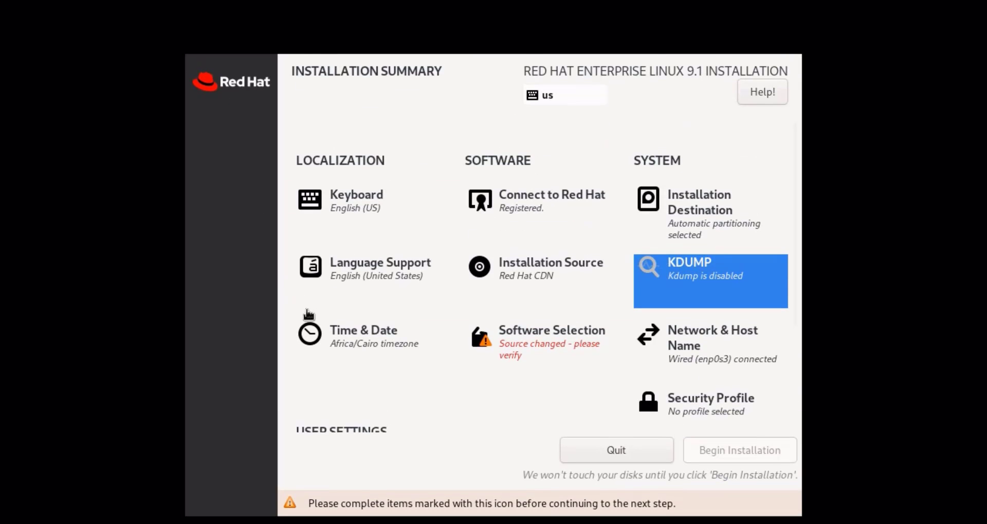
pyautogui.click(424, 345)
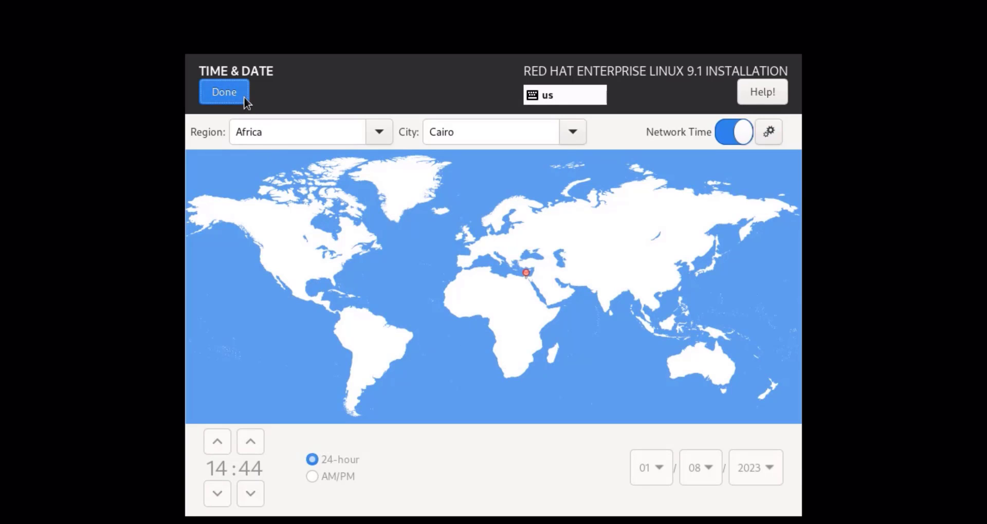
pyautogui.click(245, 99)
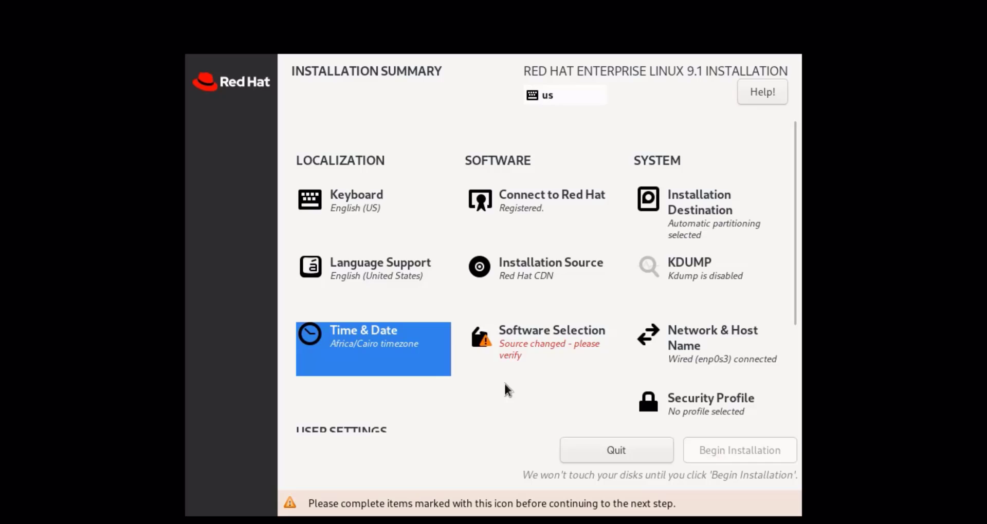
# Step: Review the additional software list and keep Server with GUI with no add-ons
pyautogui.click(571, 357)
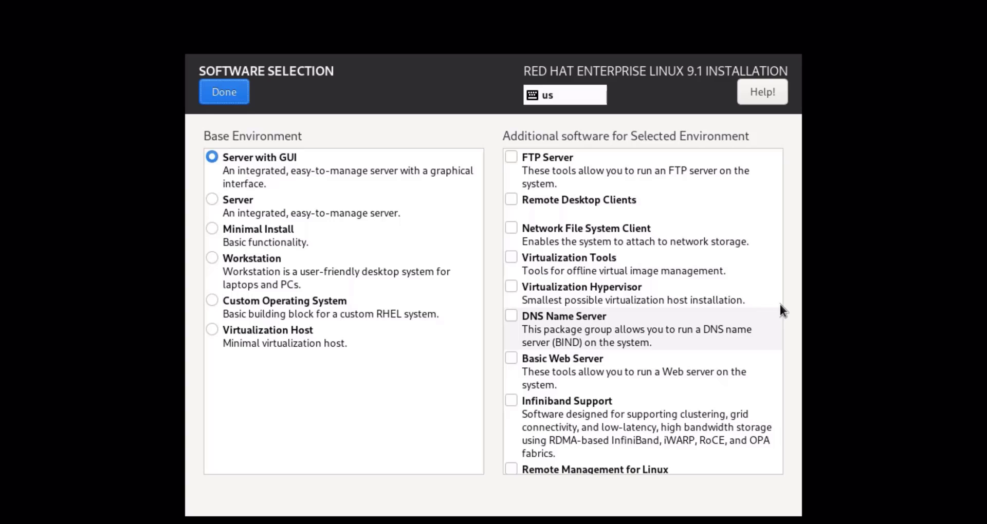
pyautogui.scroll(-1, 776, 308)
pyautogui.scroll(-7, 771, 308)
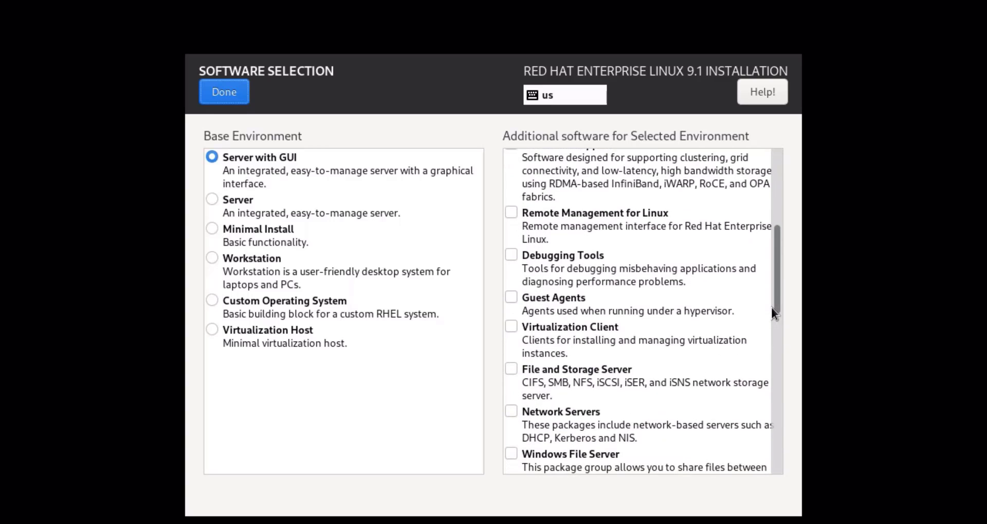
pyautogui.scroll(-2, 772, 311)
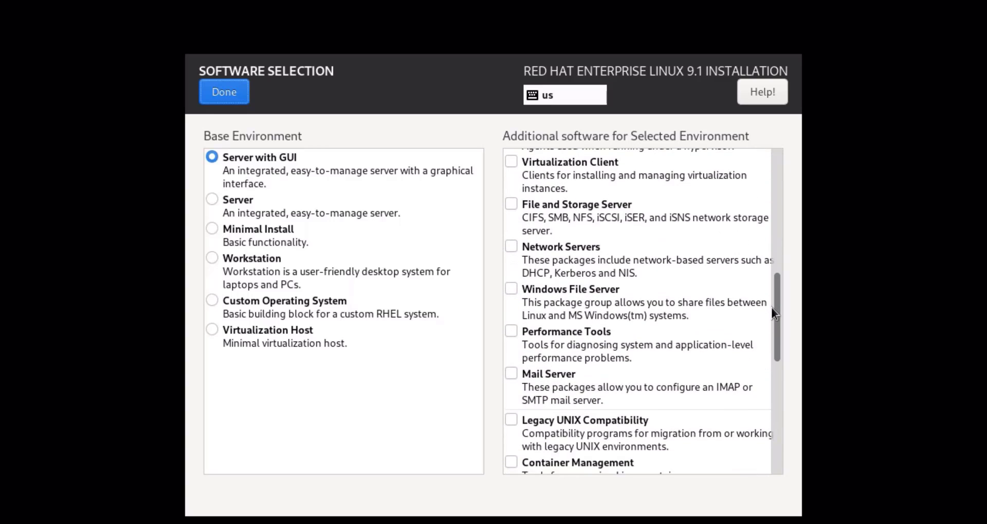
pyautogui.scroll(-3, 772, 311)
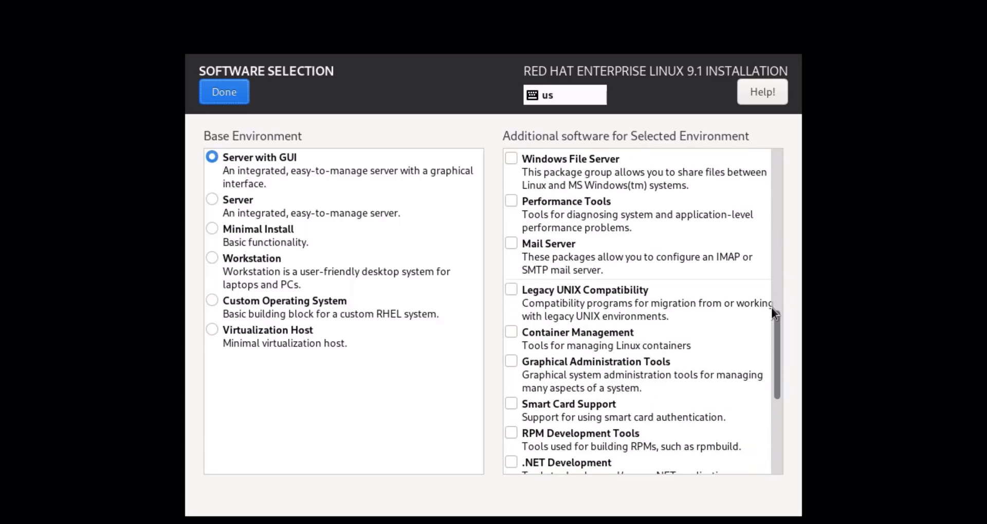
pyautogui.scroll(-2, 771, 311)
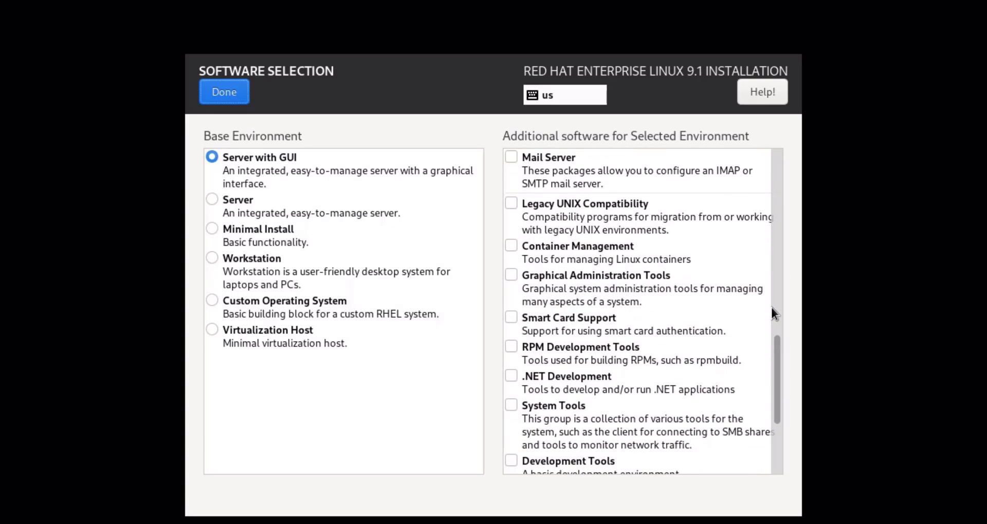
pyautogui.scroll(-3, 772, 308)
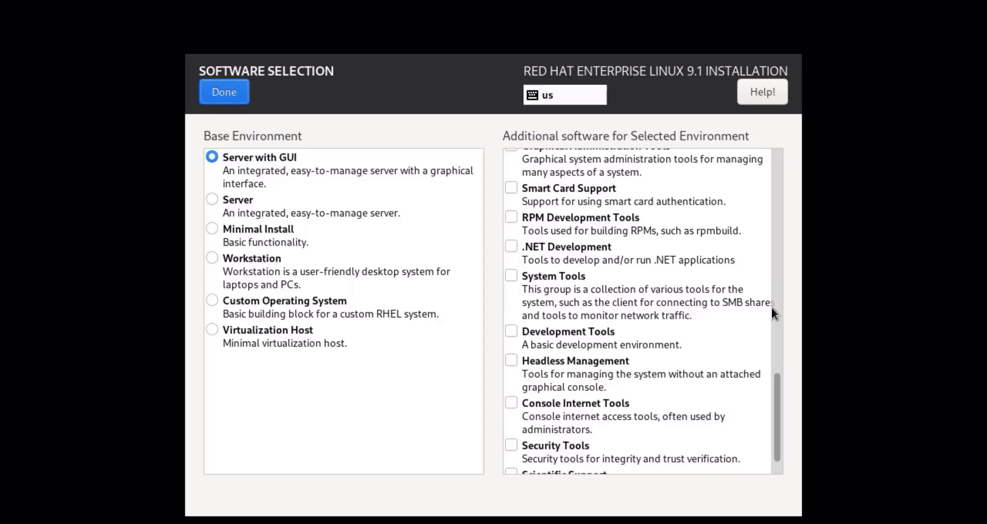
pyautogui.scroll(-1, 770, 305)
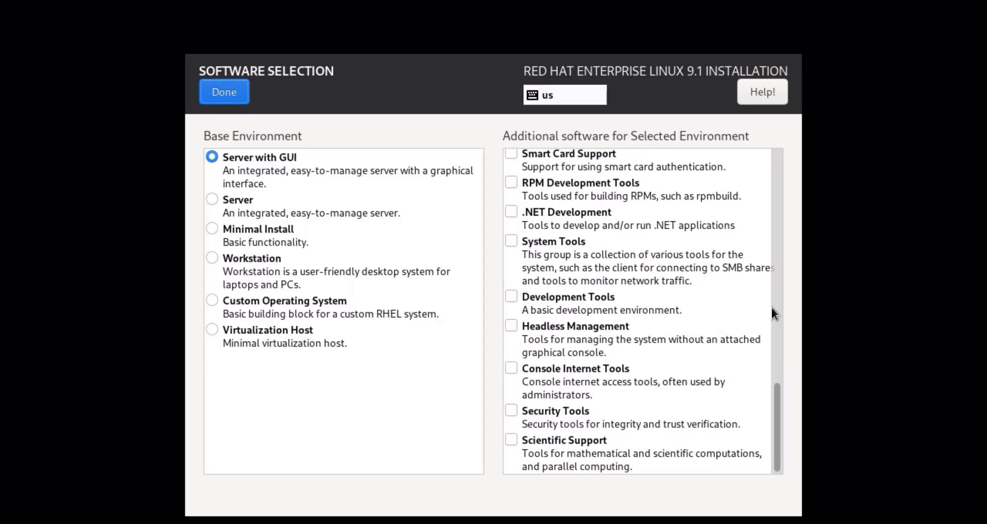
pyautogui.click(221, 96)
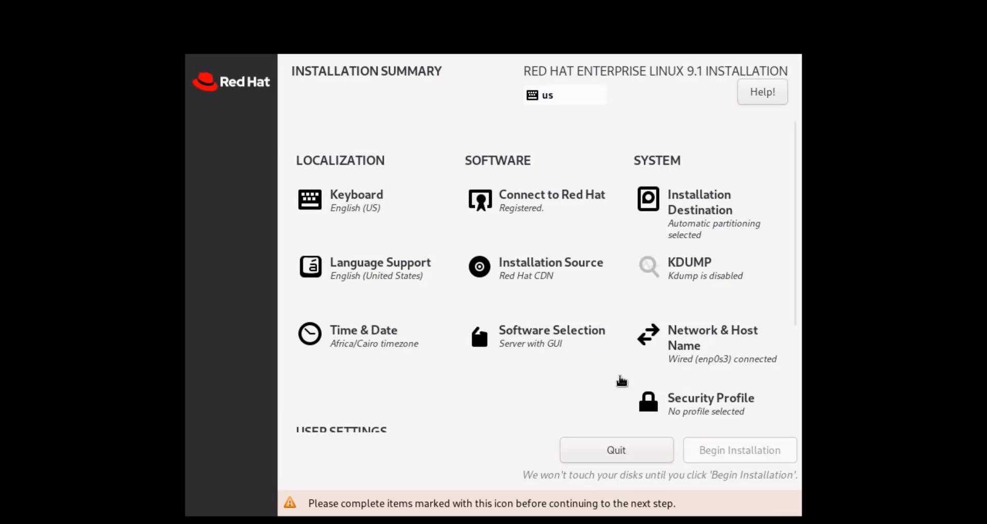
# Step: Apply server1 as the host name in Network & Host Name
pyautogui.click(761, 354)
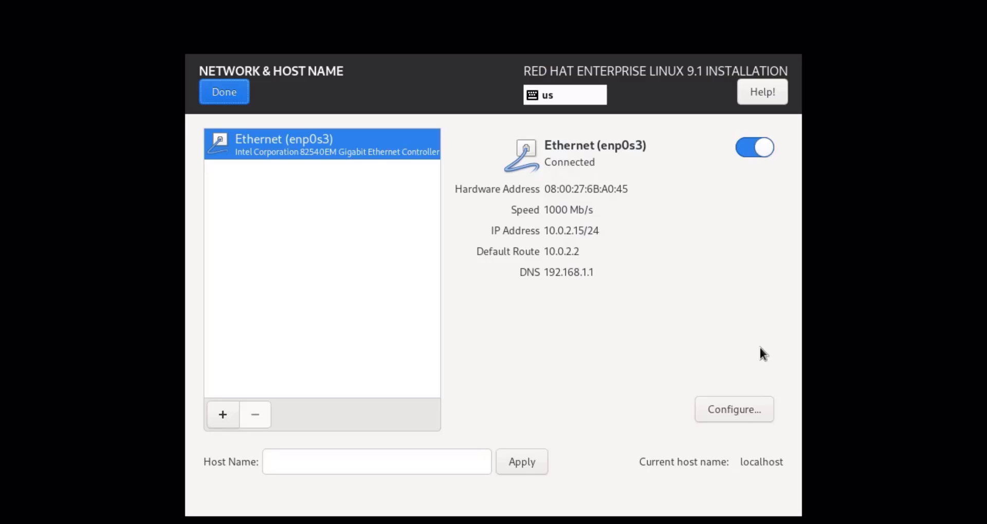
pyautogui.click(315, 457)
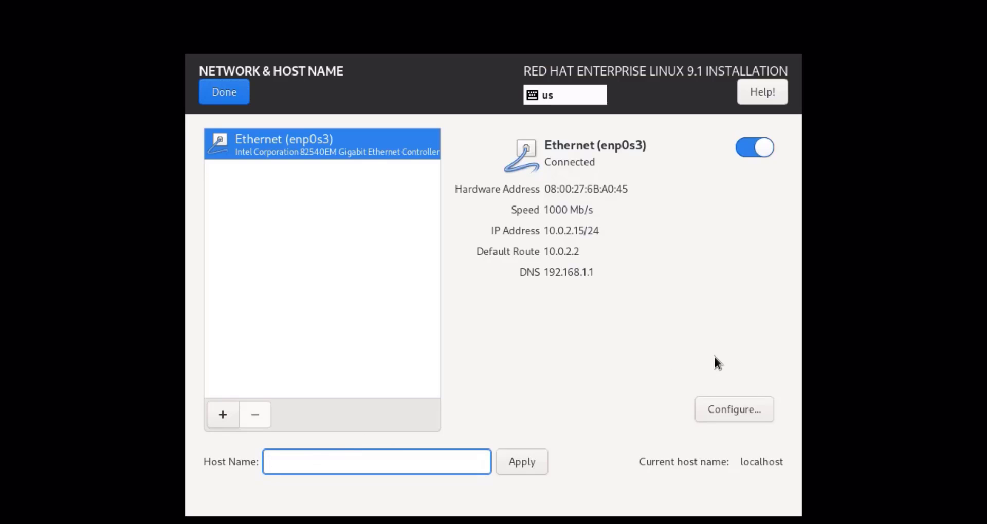
pyautogui.write('server1')
pyautogui.click(540, 470)
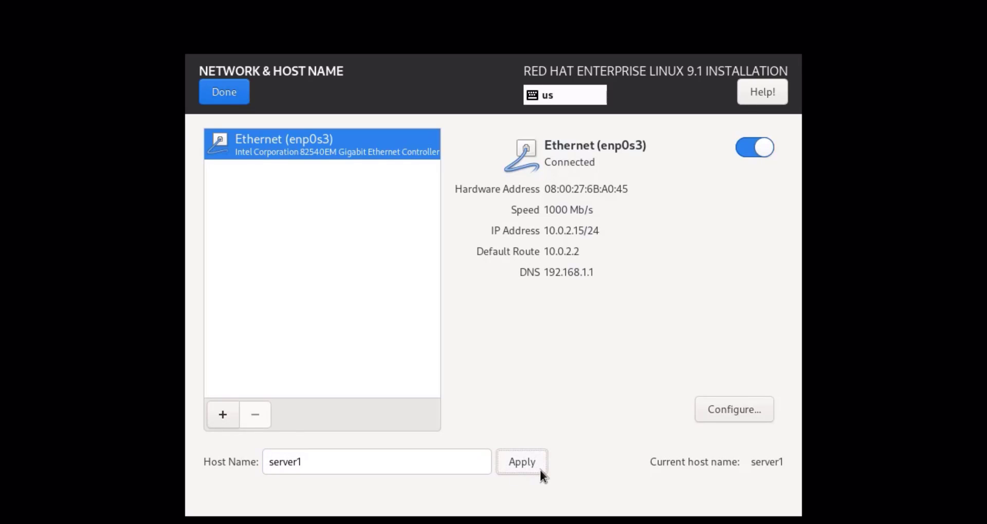
pyautogui.click(240, 100)
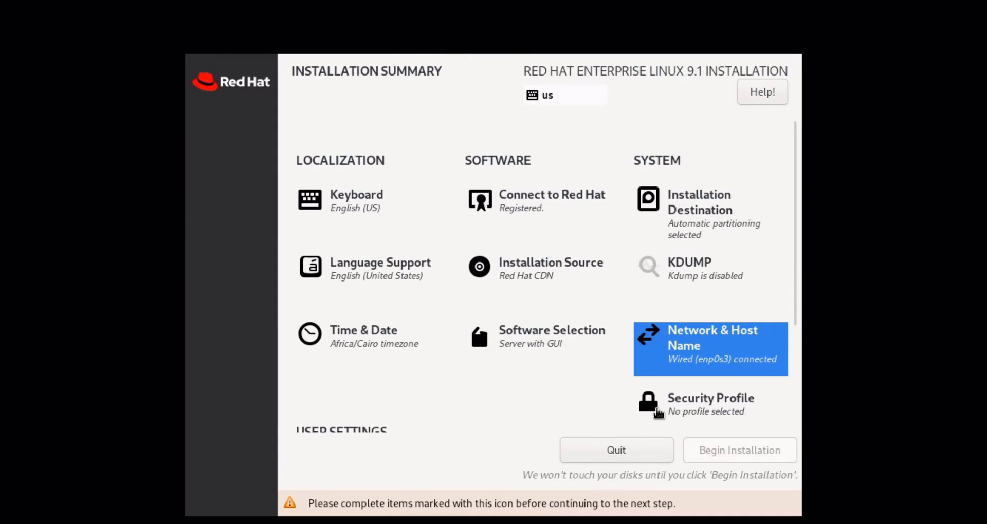
pyautogui.click(660, 409)
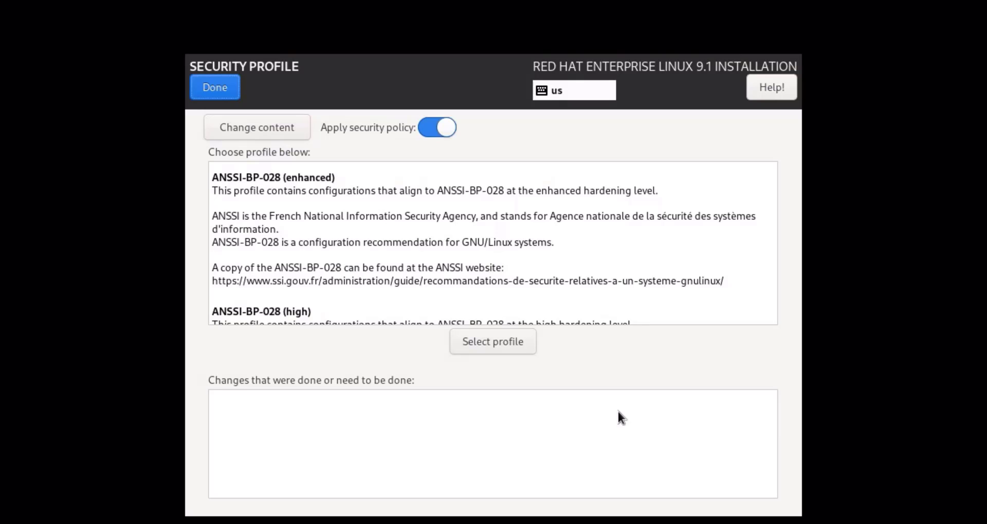
pyautogui.scroll(-3, 586, 262)
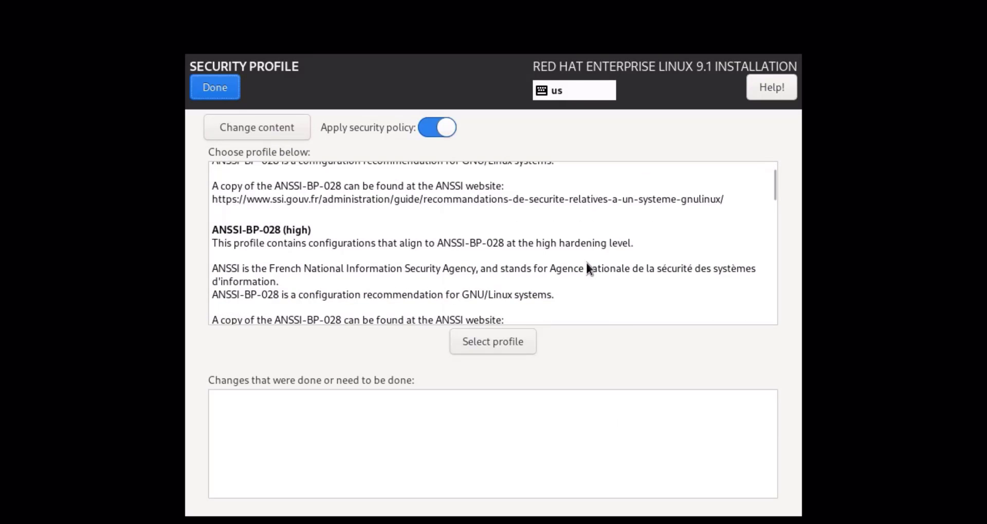
pyautogui.scroll(3, 586, 262)
pyautogui.click(236, 97)
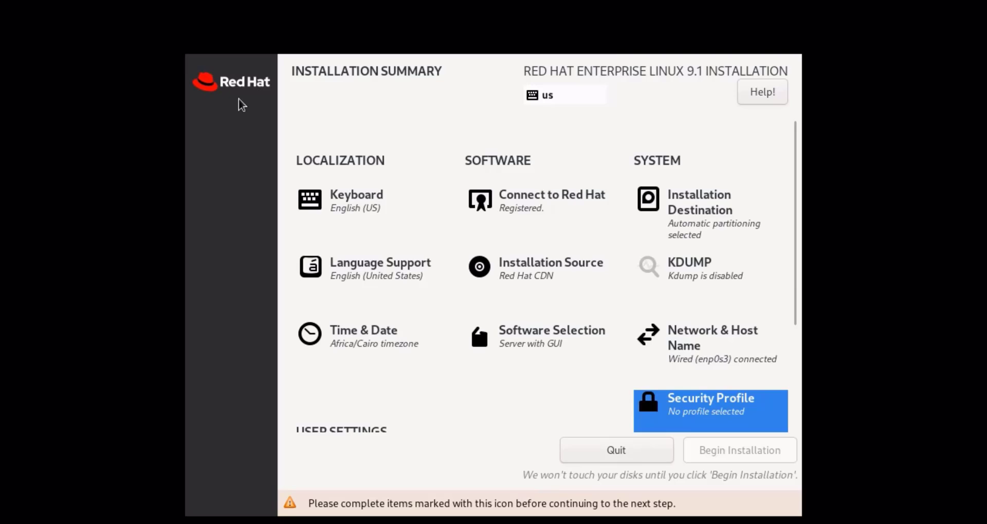
# Step: Enter and confirm a root password under User Settings, unlocking the root account
pyautogui.scroll(-2, 403, 411)
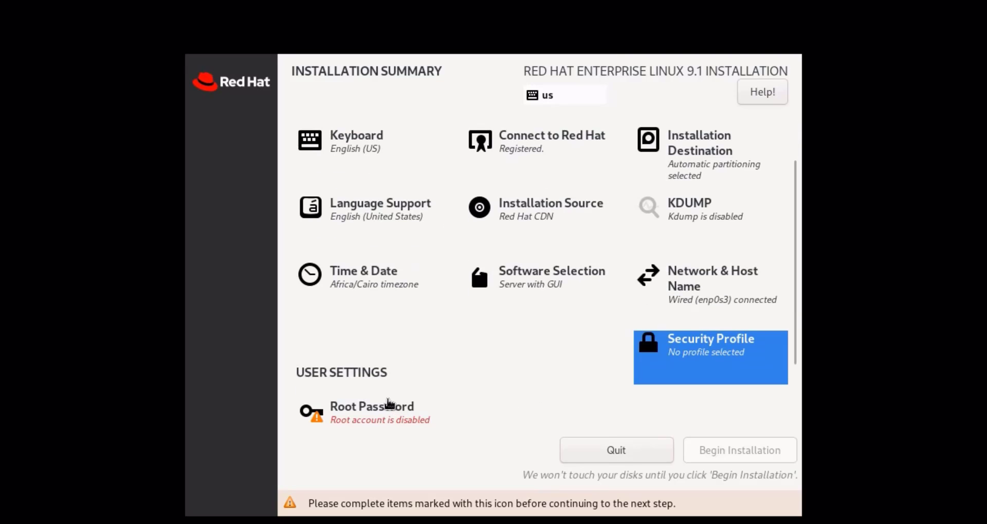
pyautogui.click(435, 417)
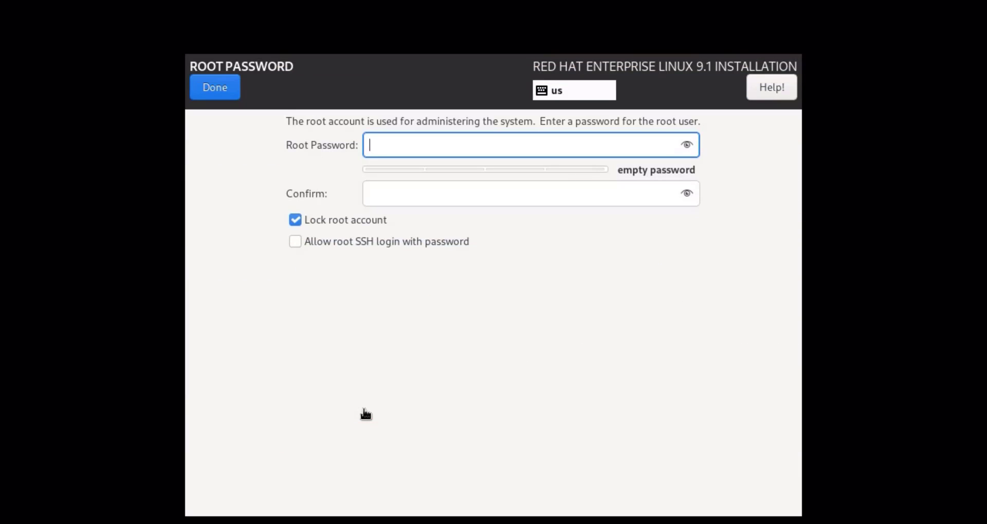
pyautogui.write('•••••••')
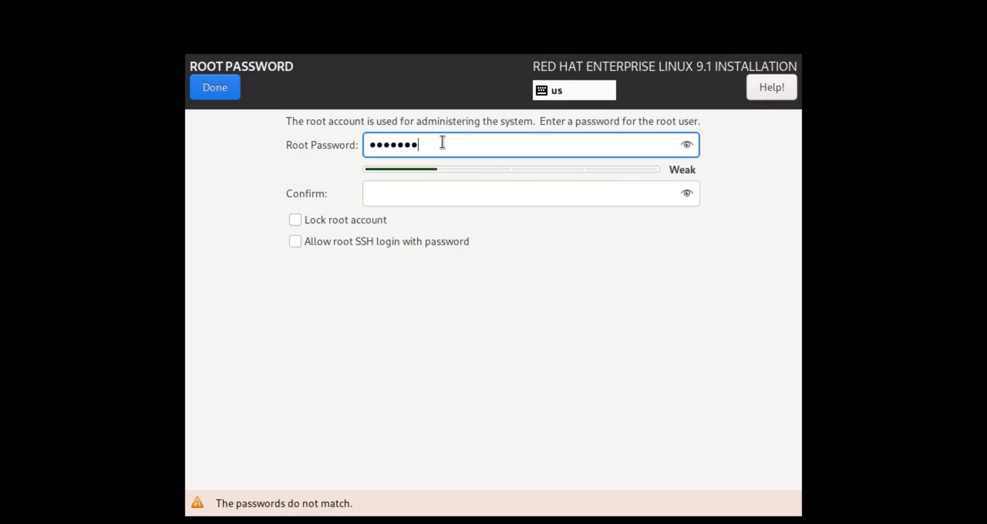
pyautogui.write('•')
pyautogui.press('Tab')
pyautogui.write('•••••••••')
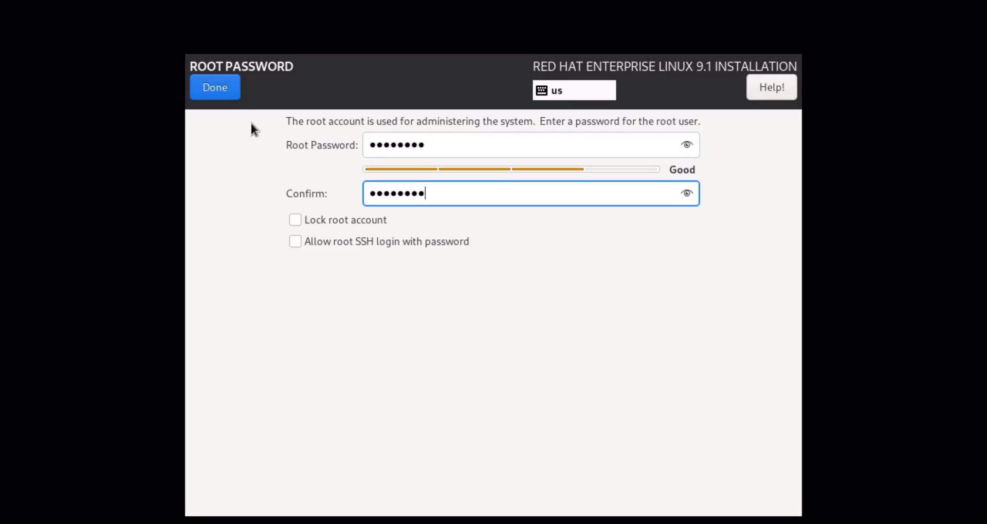
pyautogui.click(233, 94)
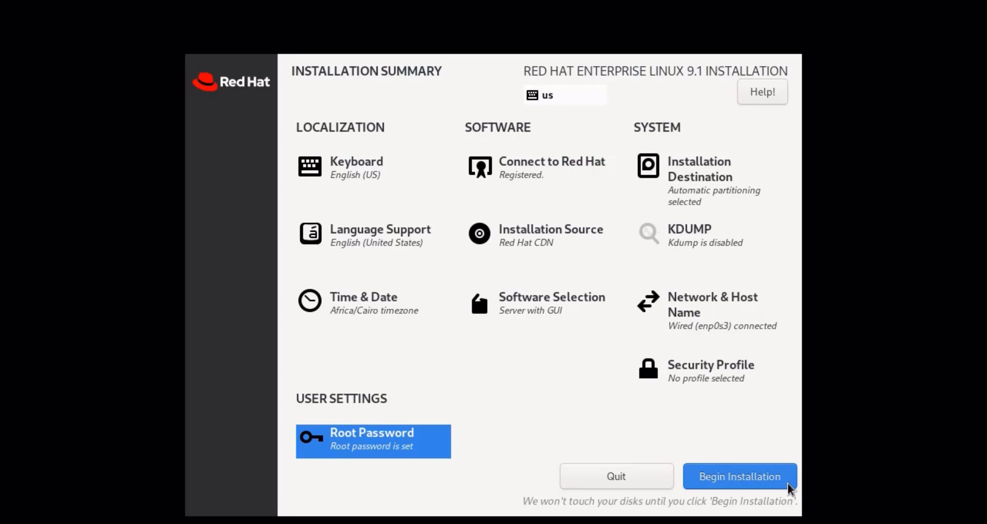
# Step: Begin installation and reboot the system once it reports Complete!
pyautogui.click(788, 484)
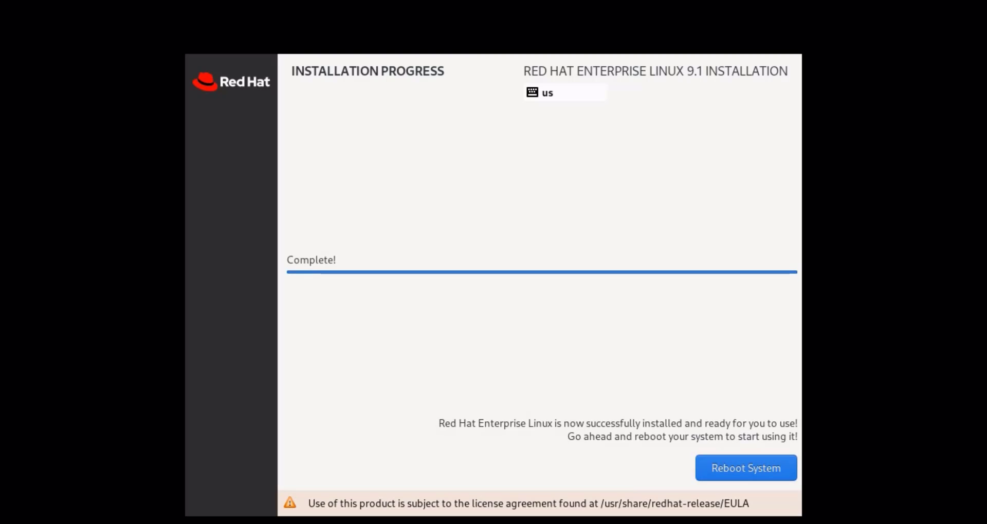
pyautogui.click(703, 468)
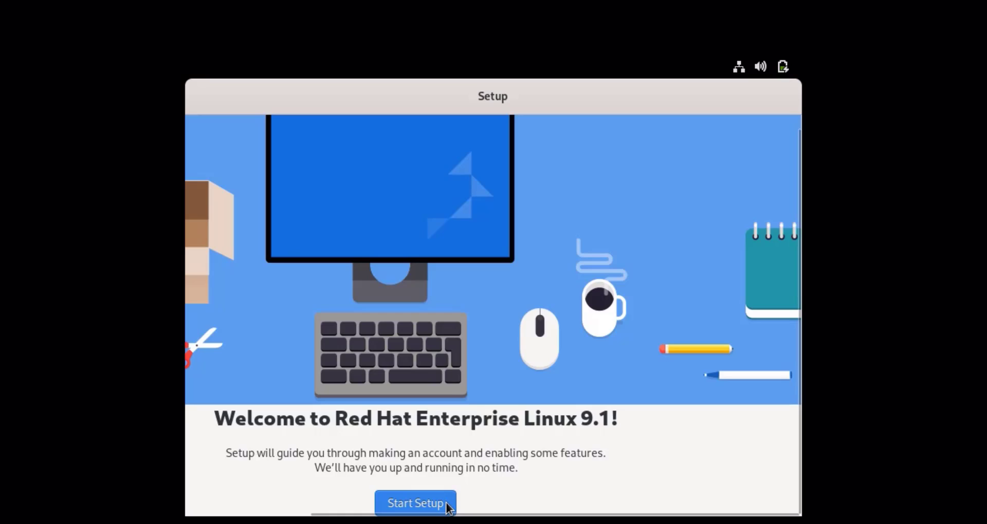
# Step: Start the first-boot setup, keep Location Services on, and skip Online Accounts
pyautogui.click(447, 506)
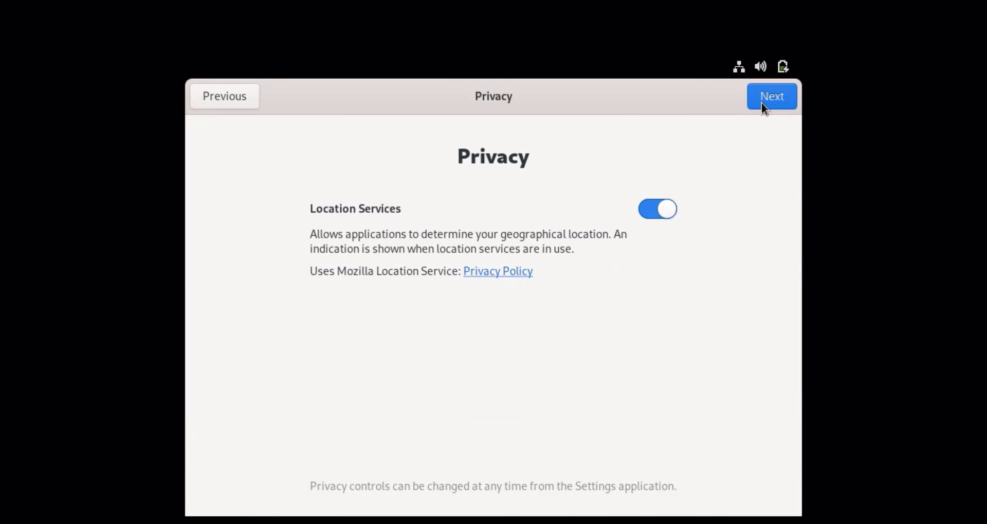
pyautogui.click(755, 100)
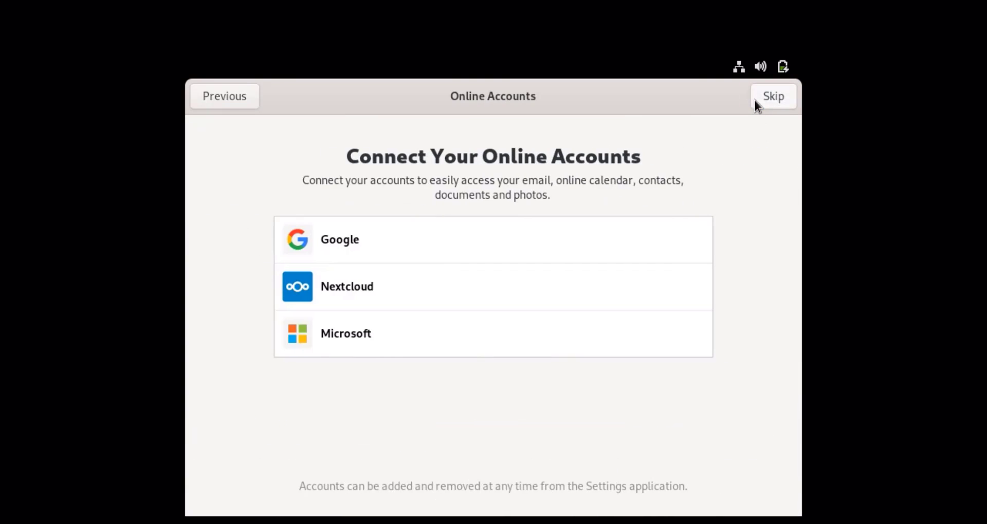
pyautogui.click(755, 100)
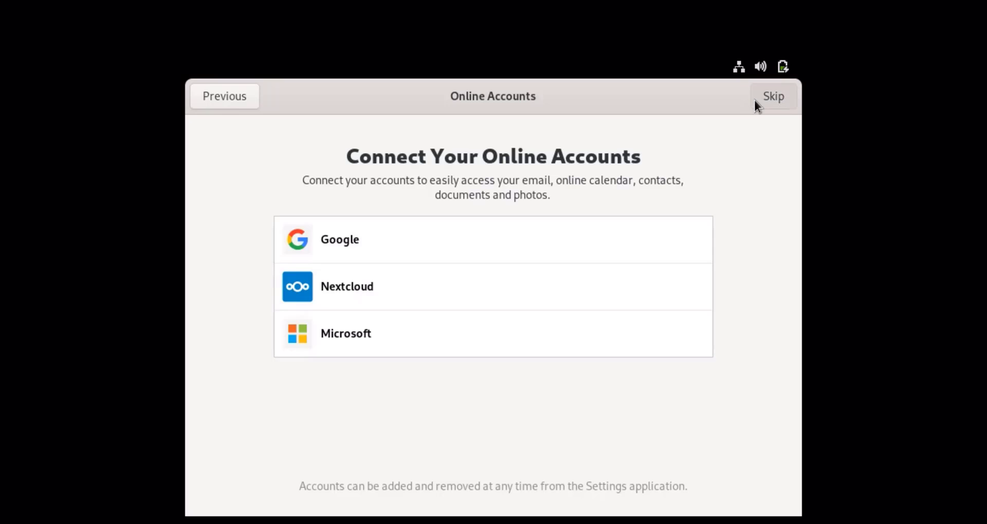
pyautogui.click(754, 100)
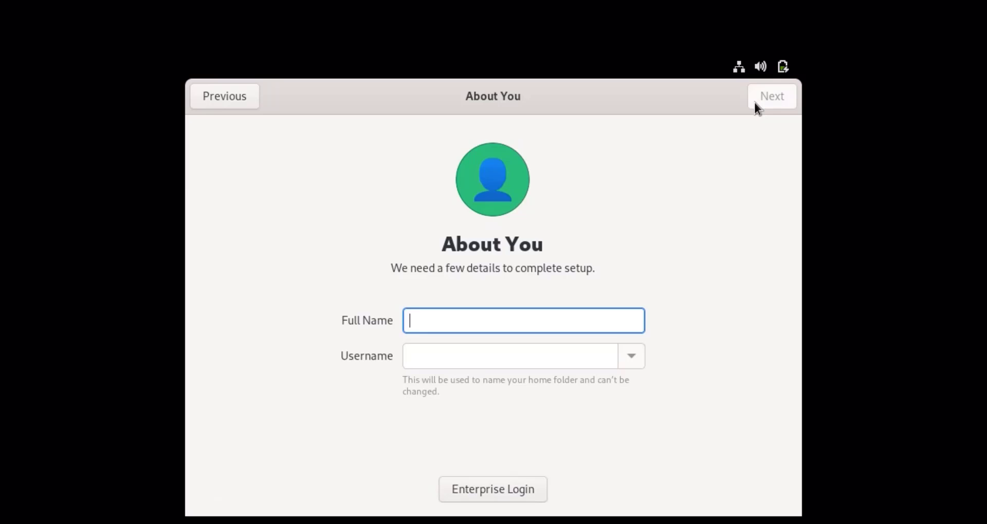
# Step: Enter the user's full name, then set and confirm the account password
pyautogui.write('gh')
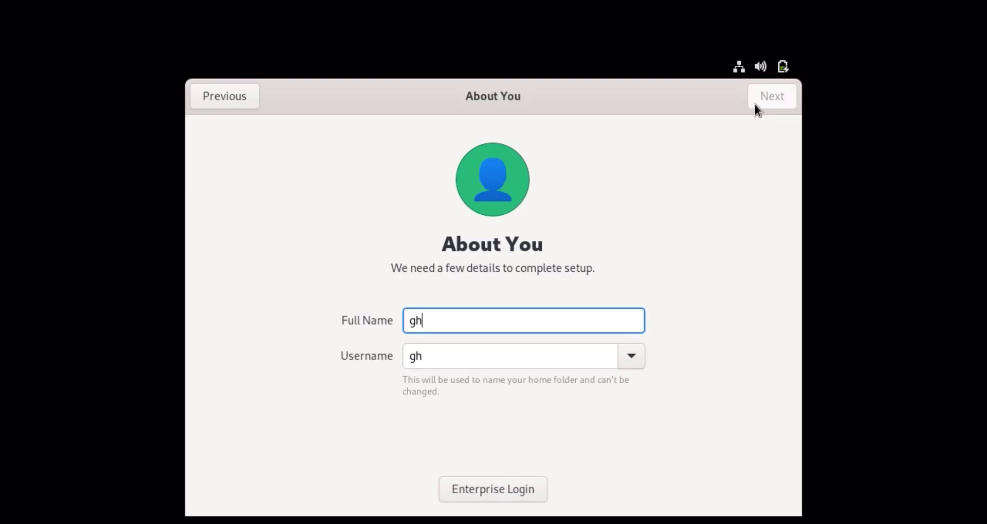
pyautogui.write('ada')
pyautogui.click(754, 103)
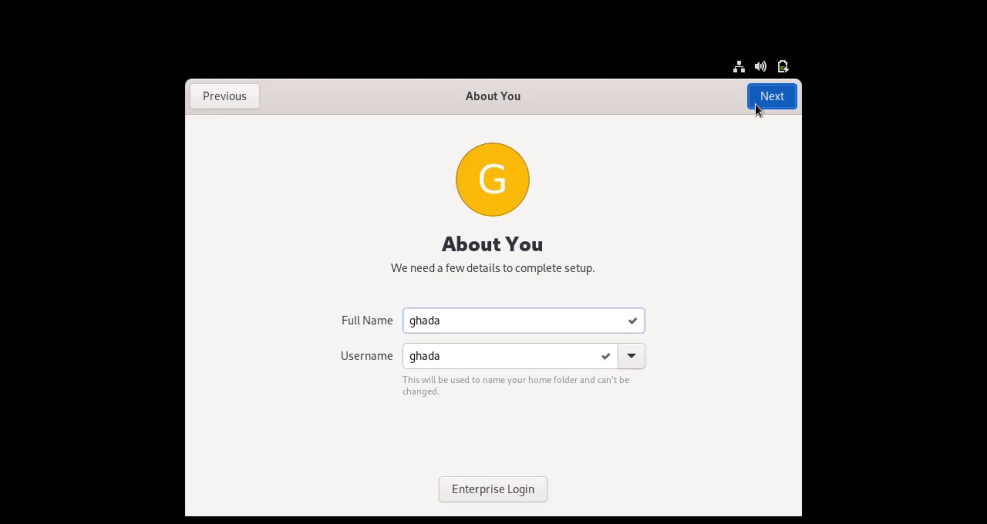
pyautogui.write('123456')
pyautogui.press('Tab')
pyautogui.write('1234')
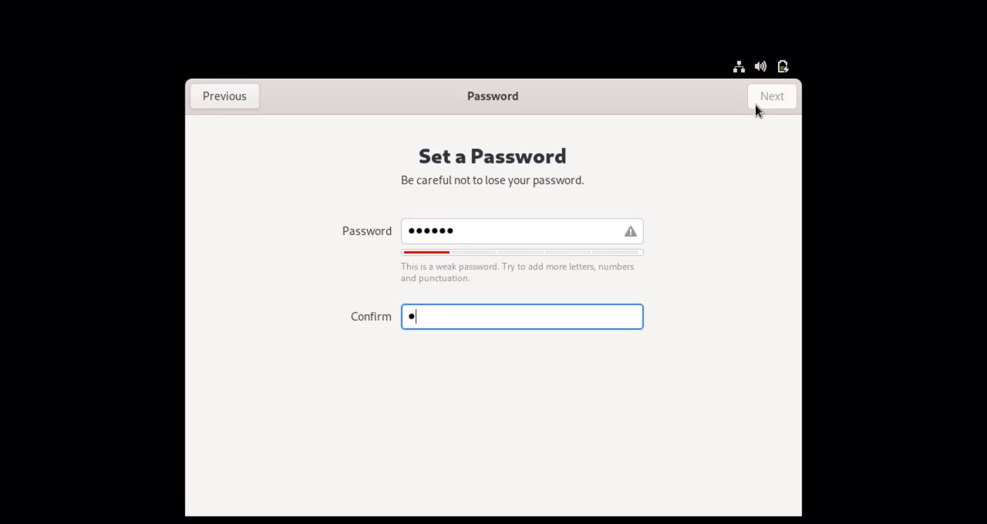
pyautogui.write('56')
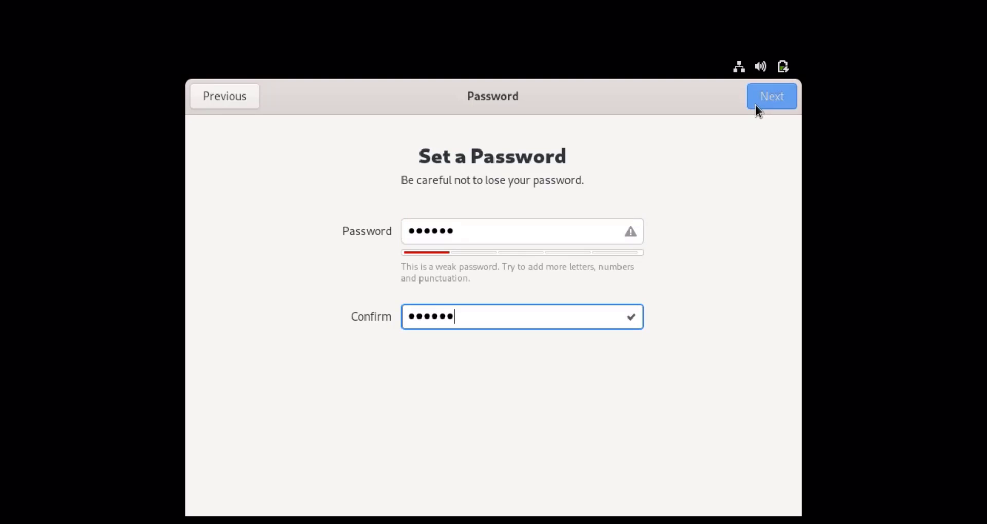
pyautogui.click(754, 106)
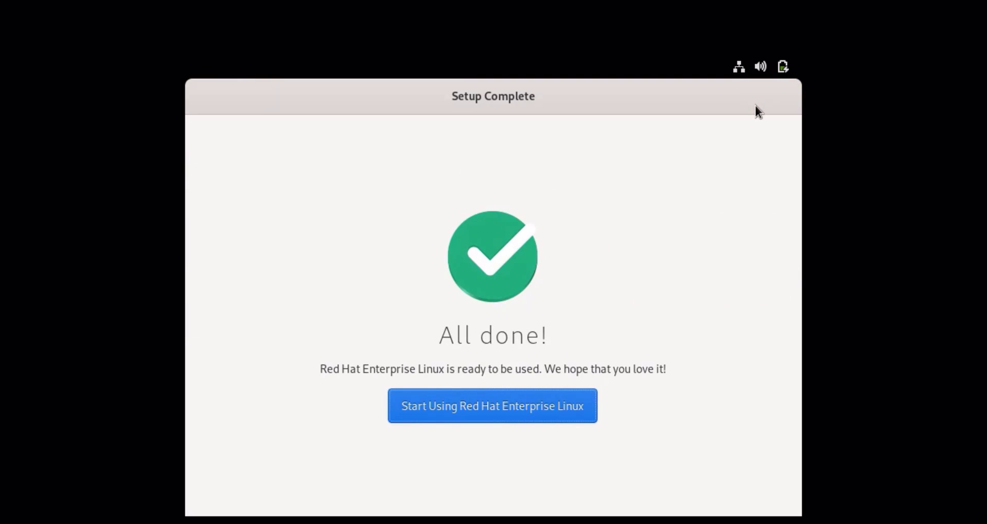
# Step: Choose Start Using Red Hat Enterprise Linux to leave Initial Setup
pyautogui.click(590, 416)
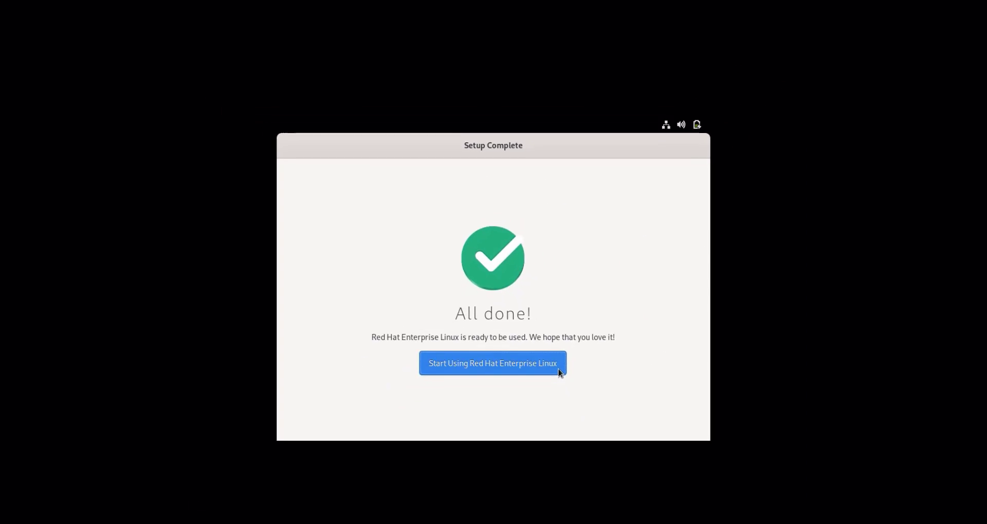